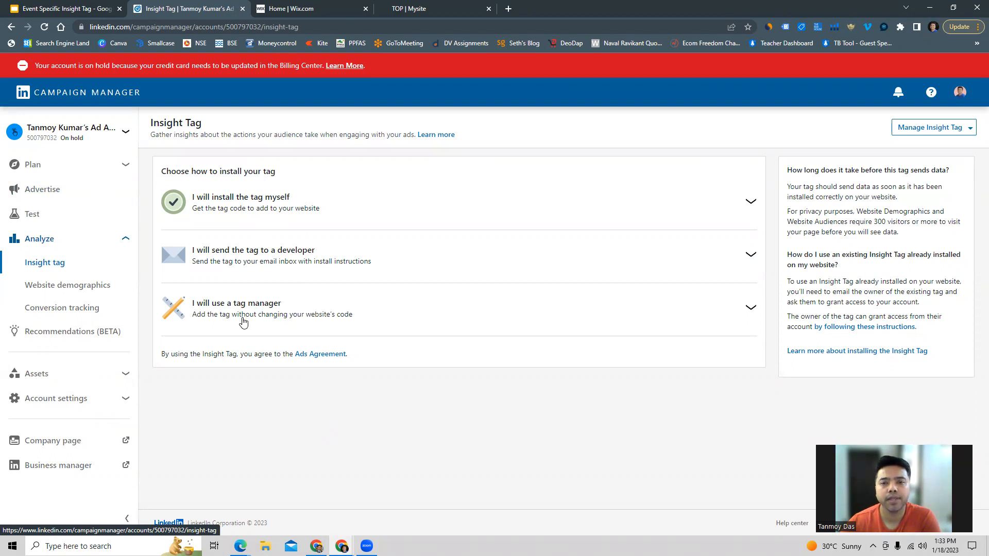
Step: Copy the Insight Tag code from the option for installing the tag yourself
{"action": "left_click", "coordinate": [268, 215]}
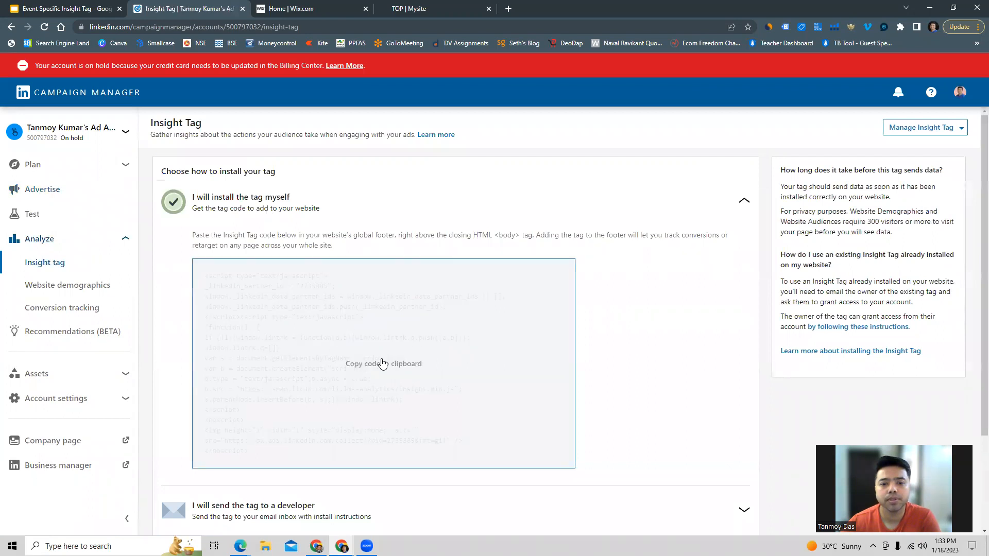
{"action": "left_click", "coordinate": [362, 373]}
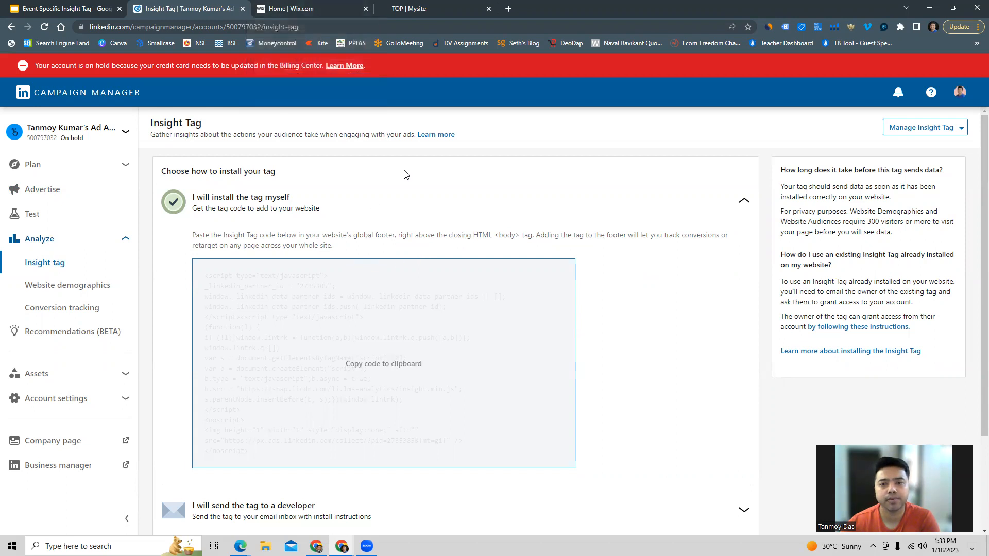
Step: Switch to the live website and inspect its home page with the Linkedin Insight Tag Checker extension
{"action": "left_click", "coordinate": [405, 7]}
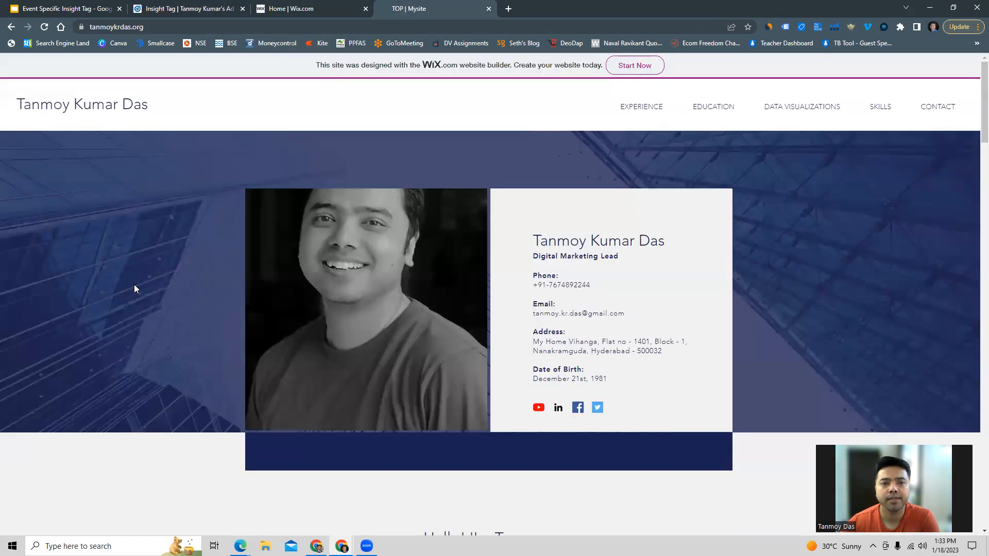
{"action": "scroll", "coordinate": [134, 286], "scroll_direction": "down", "scroll_amount": 10}
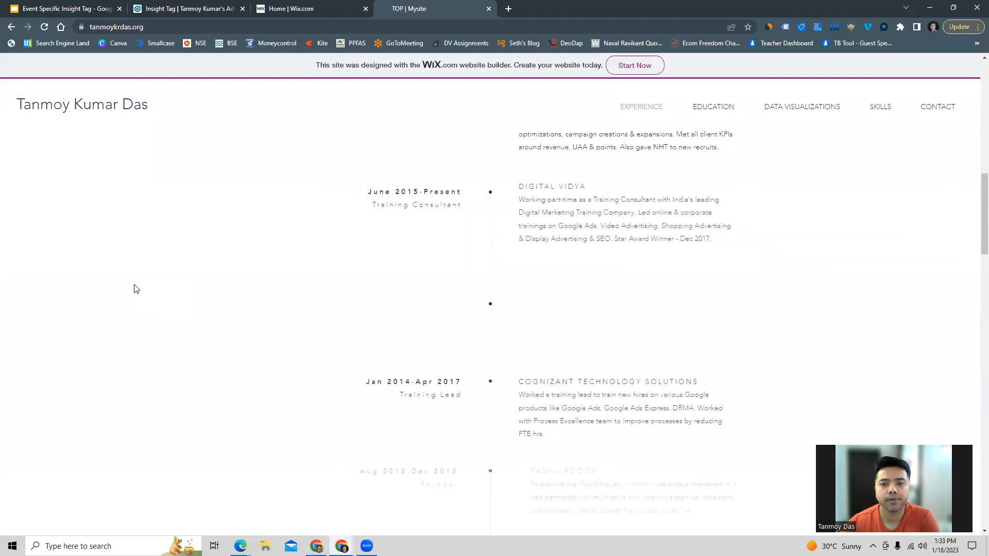
{"action": "scroll", "coordinate": [136, 288], "scroll_direction": "up", "scroll_amount": 10}
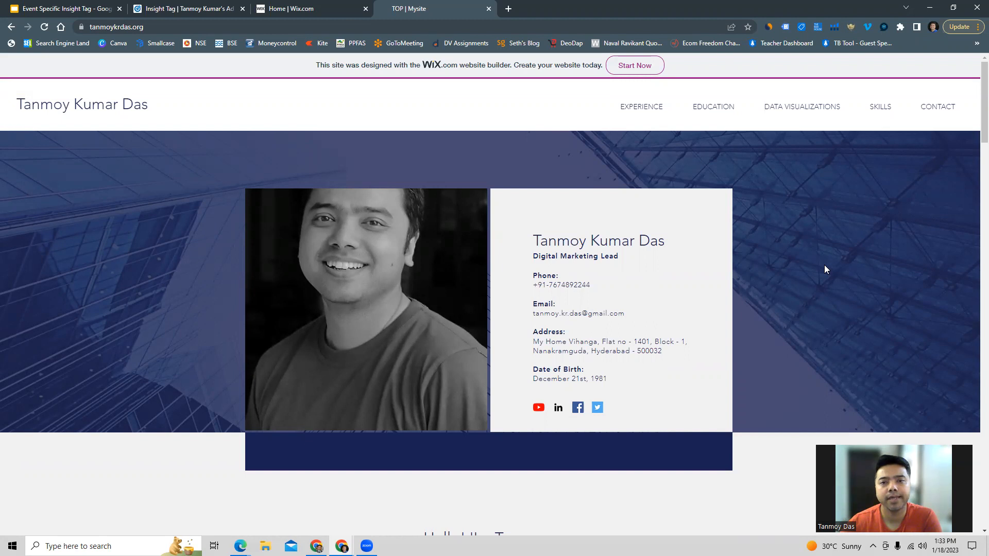
{"action": "left_click", "coordinate": [818, 27]}
{"action": "left_click", "coordinate": [752, 180]}
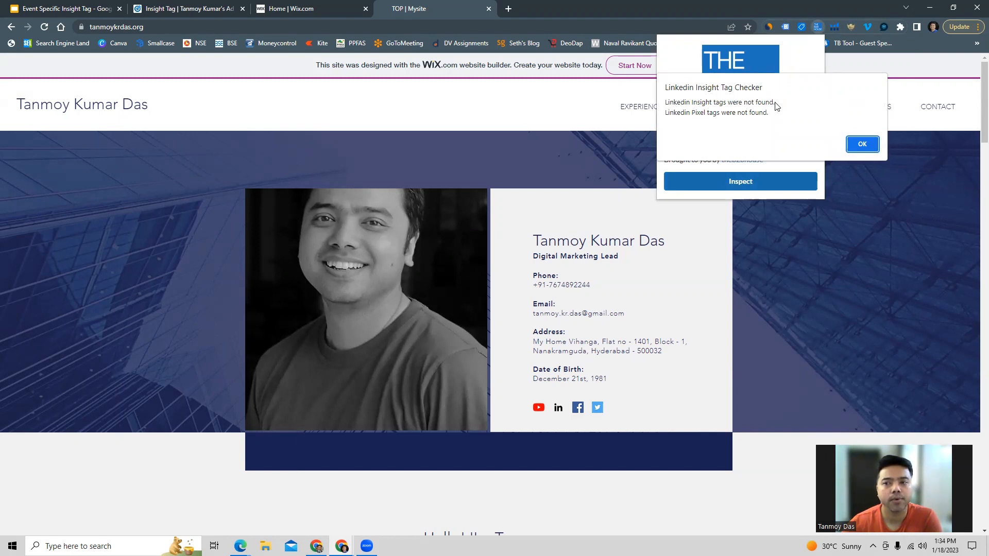
{"action": "left_click", "coordinate": [863, 149]}
{"action": "left_click", "coordinate": [787, 227]}
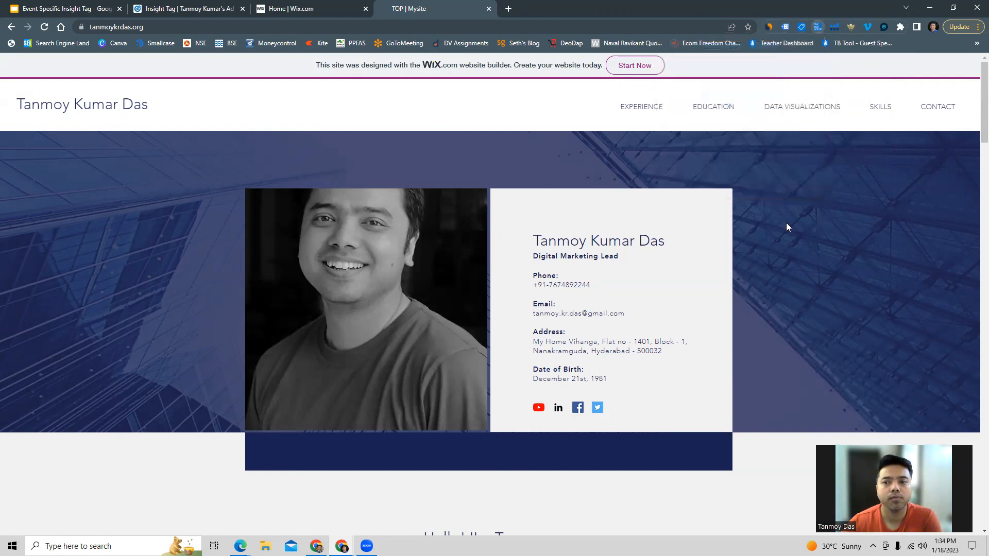
Step: Switch to the Wix dashboard and open the site's Custom code page in the advanced settings
{"action": "mouse_move", "coordinate": [325, 4]}
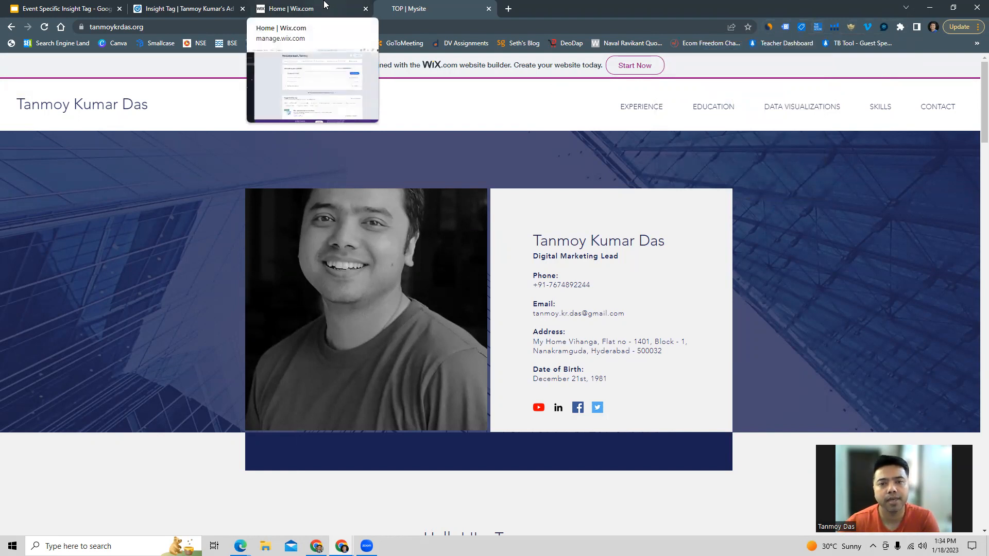
{"action": "left_click", "coordinate": [325, 4]}
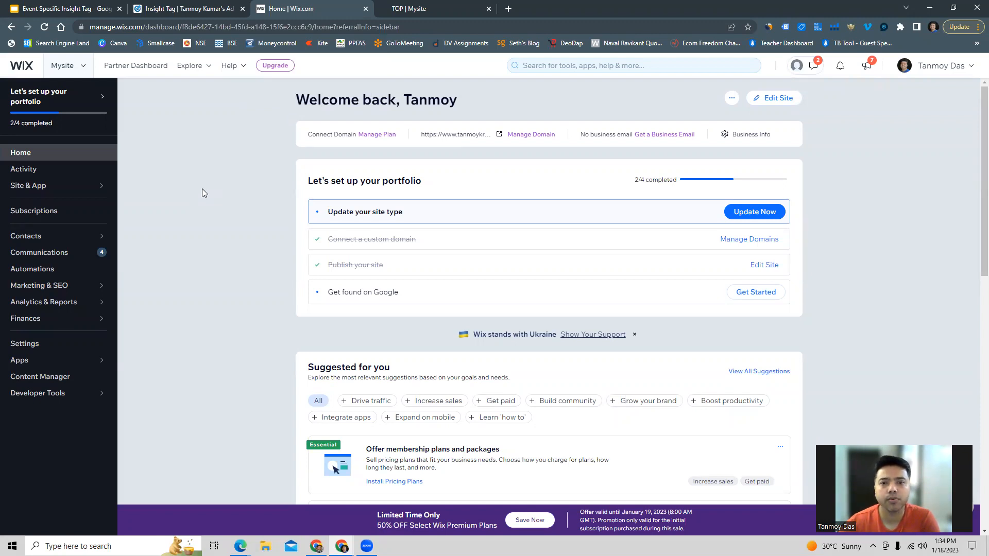
{"action": "left_click", "coordinate": [38, 350]}
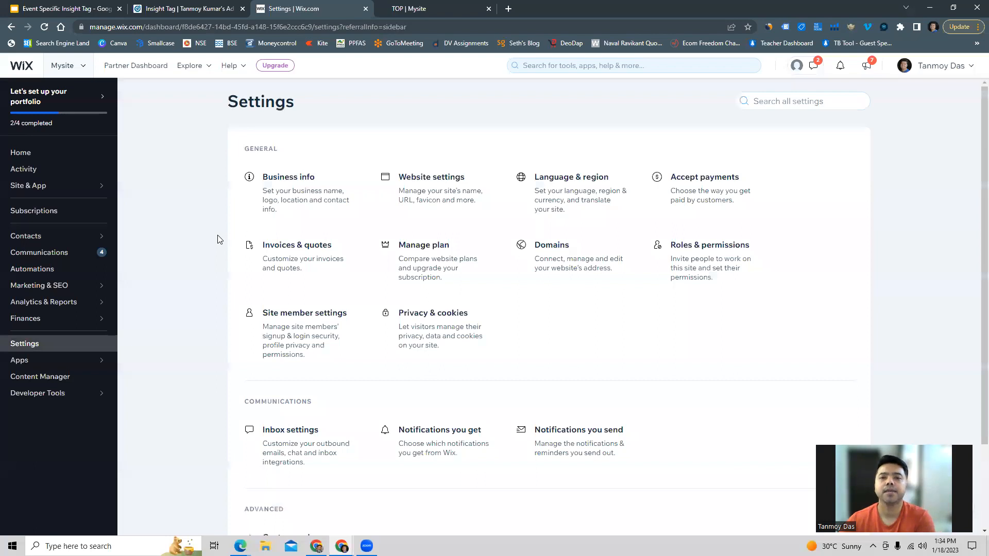
{"action": "scroll", "coordinate": [218, 238], "scroll_direction": "down", "scroll_amount": 3}
{"action": "double_click", "coordinate": [260, 403]}
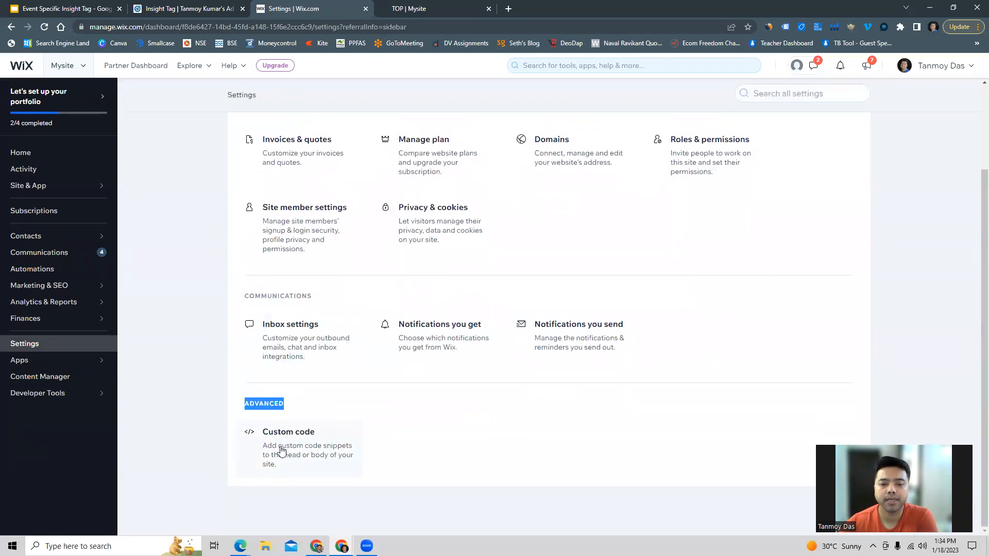
{"action": "left_click", "coordinate": [306, 454]}
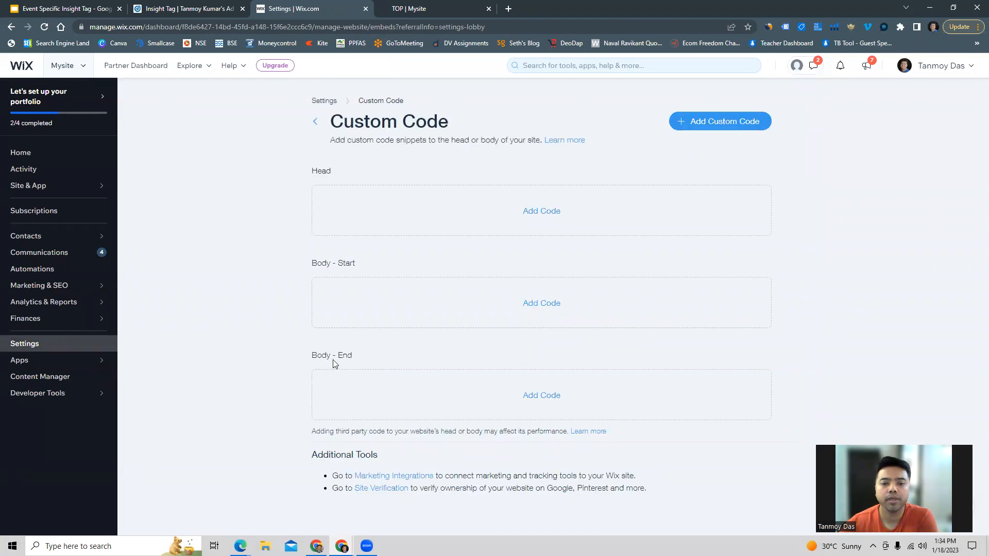
Step: Add the copied Insight Tag snippet as custom code at Body - End, applied to all pages, and reload the dashboard
{"action": "left_click", "coordinate": [544, 396]}
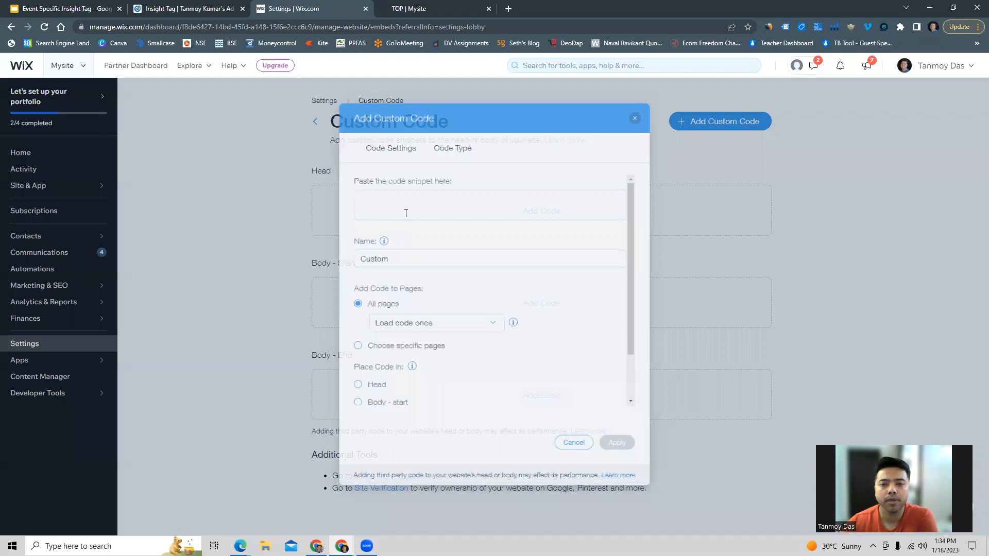
{"action": "left_click", "coordinate": [409, 194]}
{"action": "key", "text": "ctrl+v"}
{"action": "scroll", "coordinate": [407, 197], "scroll_direction": "up", "scroll_amount": 5}
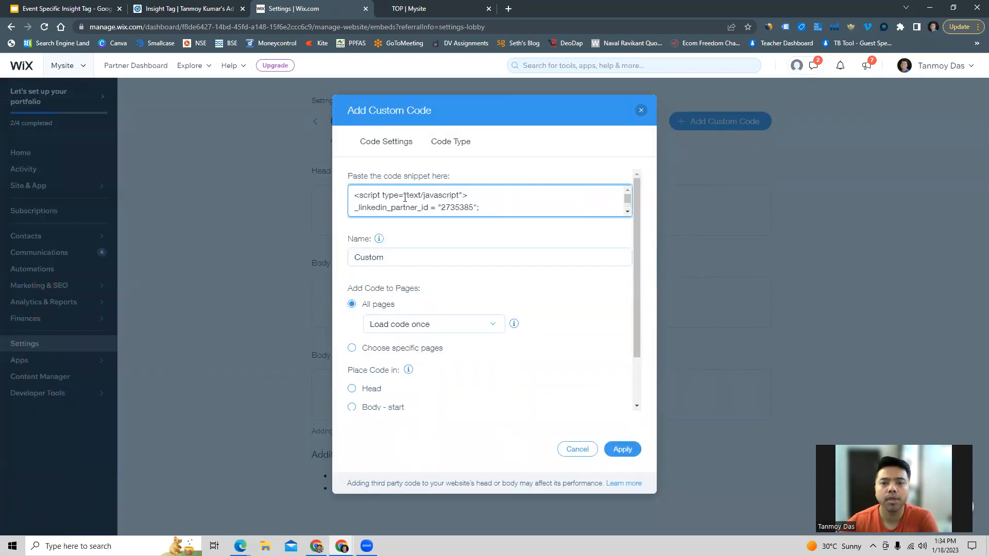
{"action": "scroll", "coordinate": [405, 197], "scroll_direction": "down", "scroll_amount": 5}
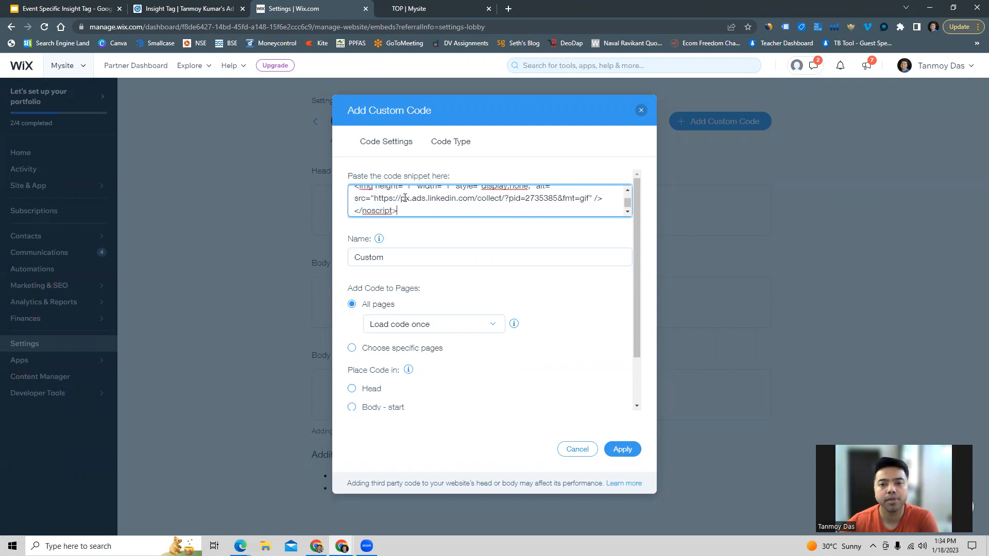
{"action": "left_click", "coordinate": [619, 450]}
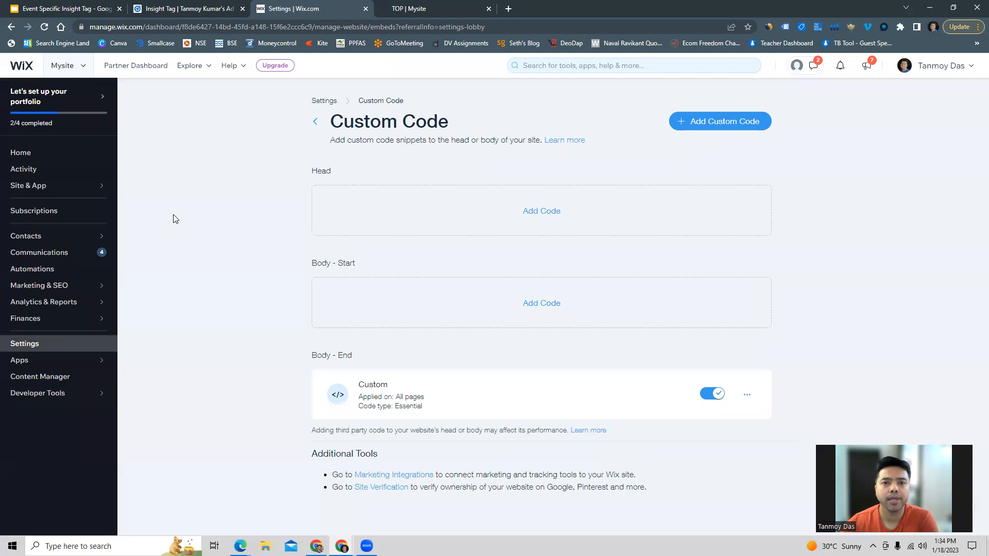
{"action": "left_click", "coordinate": [44, 27]}
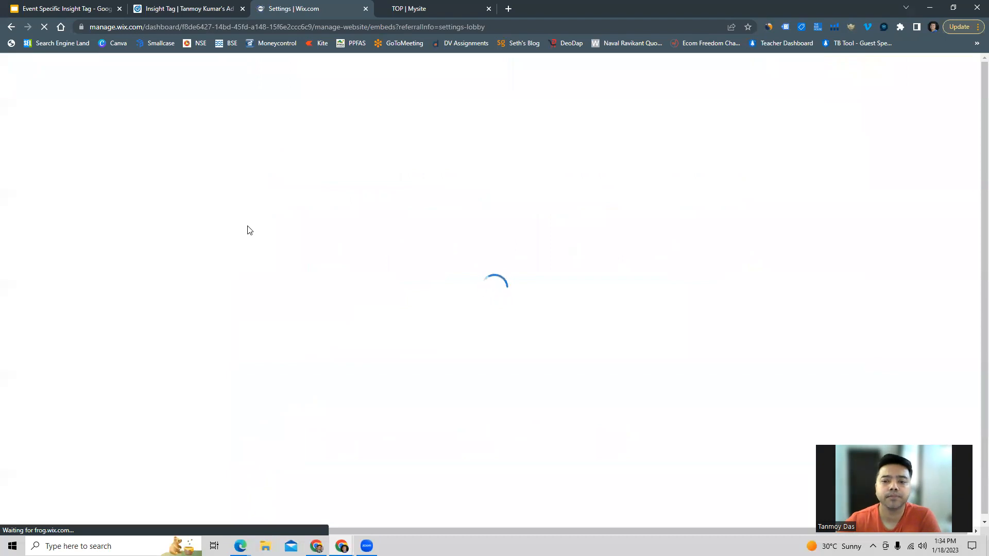
Step: Return to the live website and inspect it again with the Linkedin Insight Tag Checker to verify the tag installation
{"action": "left_click", "coordinate": [425, 6]}
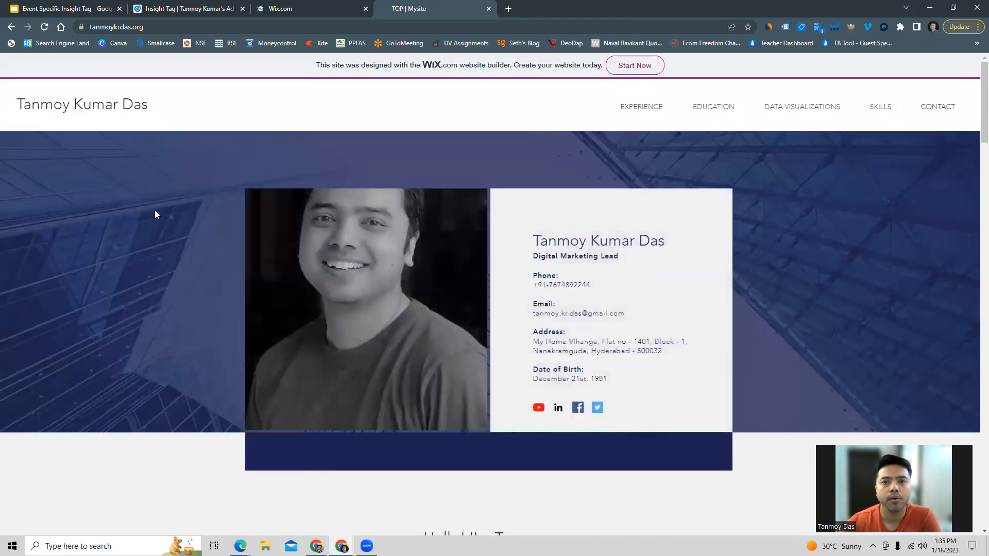
{"action": "left_click", "coordinate": [819, 27]}
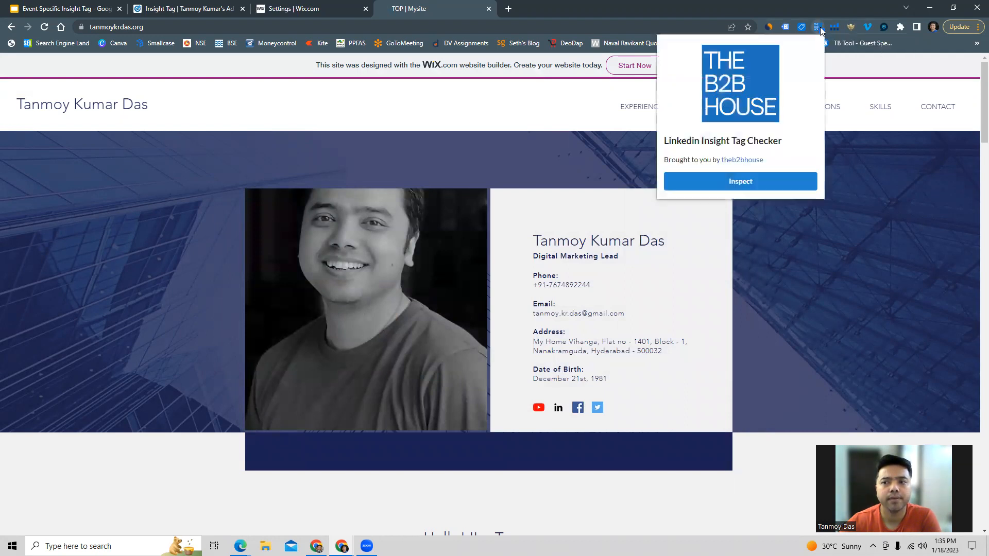
{"action": "left_click", "coordinate": [732, 185]}
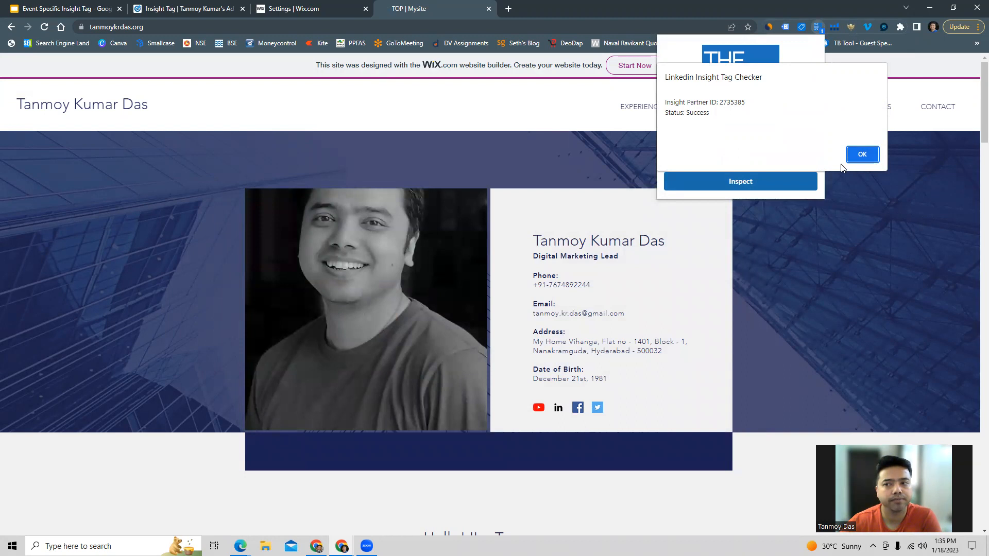
{"action": "left_click", "coordinate": [862, 155]}
{"action": "left_click", "coordinate": [850, 246]}
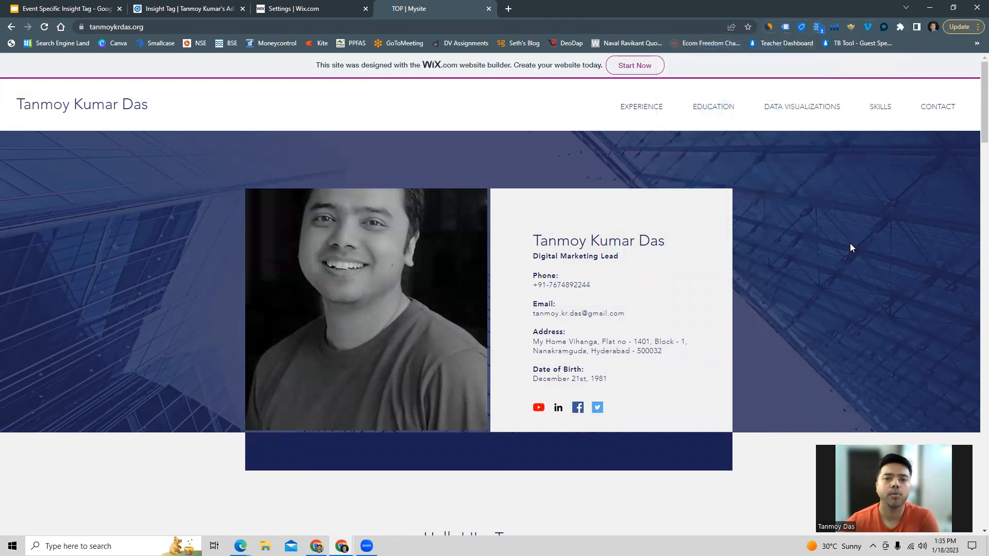
Step: Switch back to LinkedIn Campaign Manager and start creating an online conversion under conversion tracking
{"action": "left_click", "coordinate": [188, 9]}
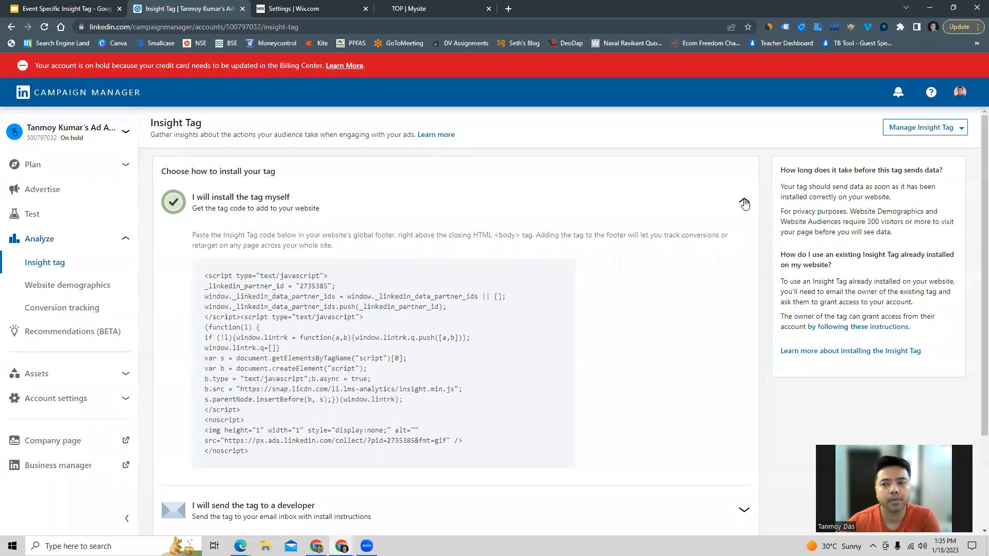
{"action": "left_click", "coordinate": [82, 309]}
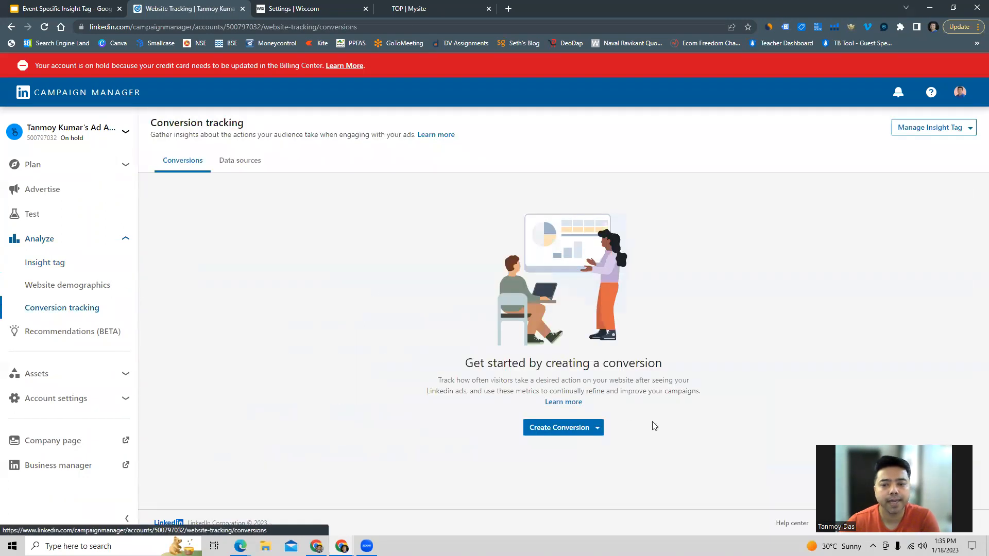
{"action": "left_click", "coordinate": [567, 428]}
{"action": "left_click", "coordinate": [534, 459]}
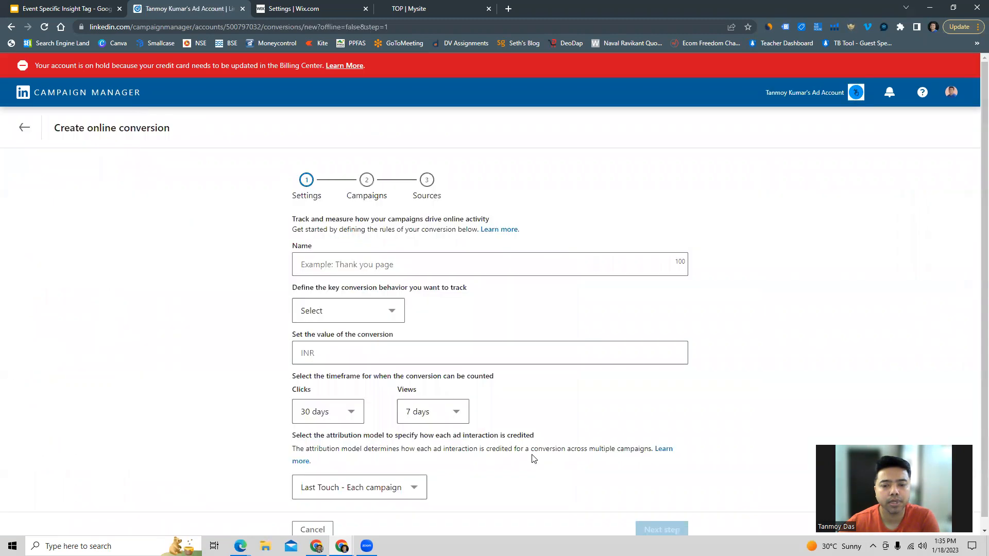
Step: Name the conversion "Lead Gen" and choose Lead as the key conversion behavior
{"action": "left_click", "coordinate": [337, 261]}
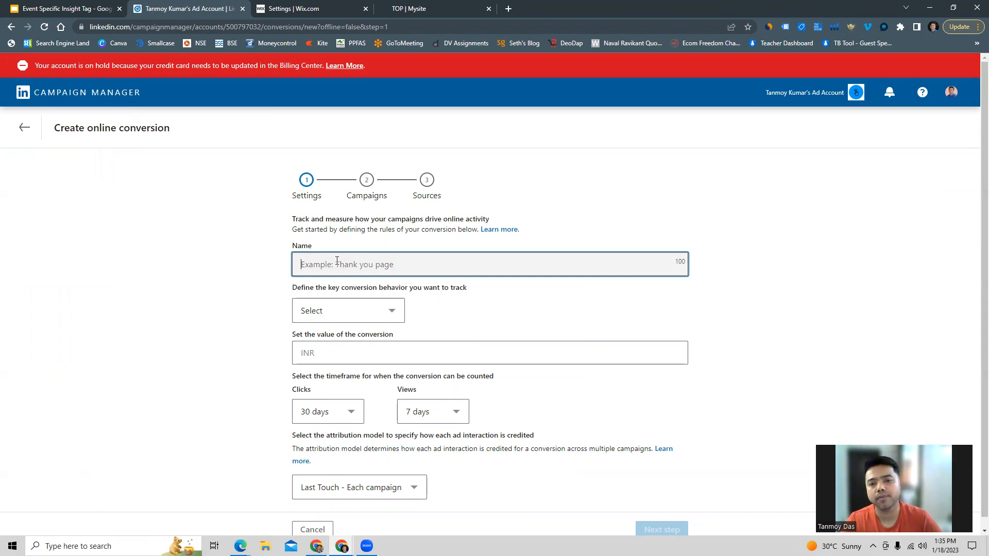
{"action": "type", "text": "Lead "}
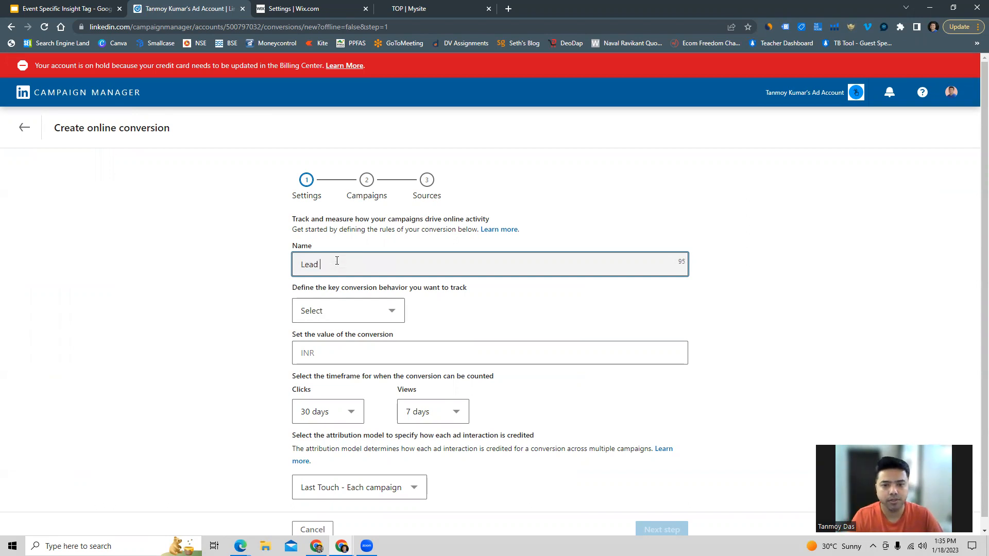
{"action": "type", "text": "Gen"}
{"action": "left_click", "coordinate": [325, 313]}
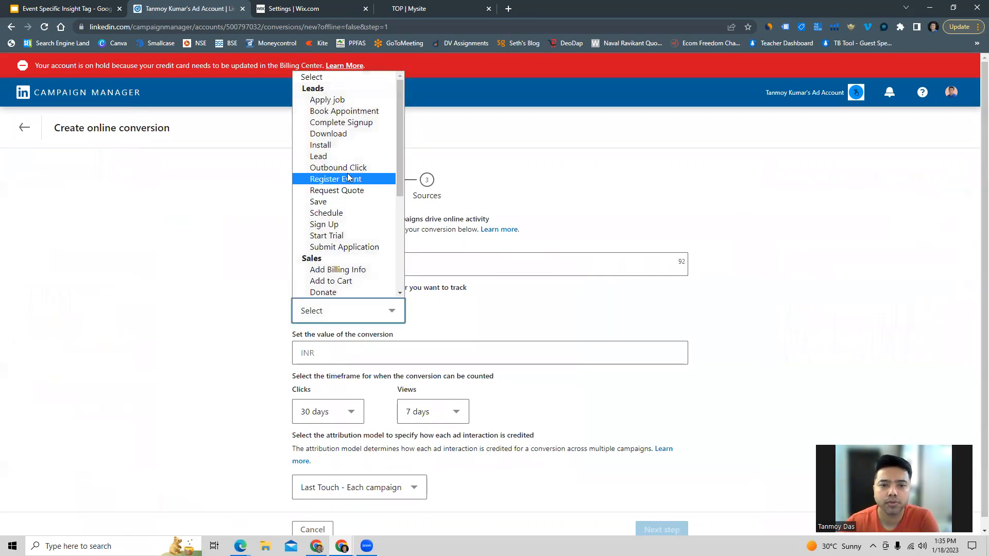
{"action": "left_click", "coordinate": [325, 156]}
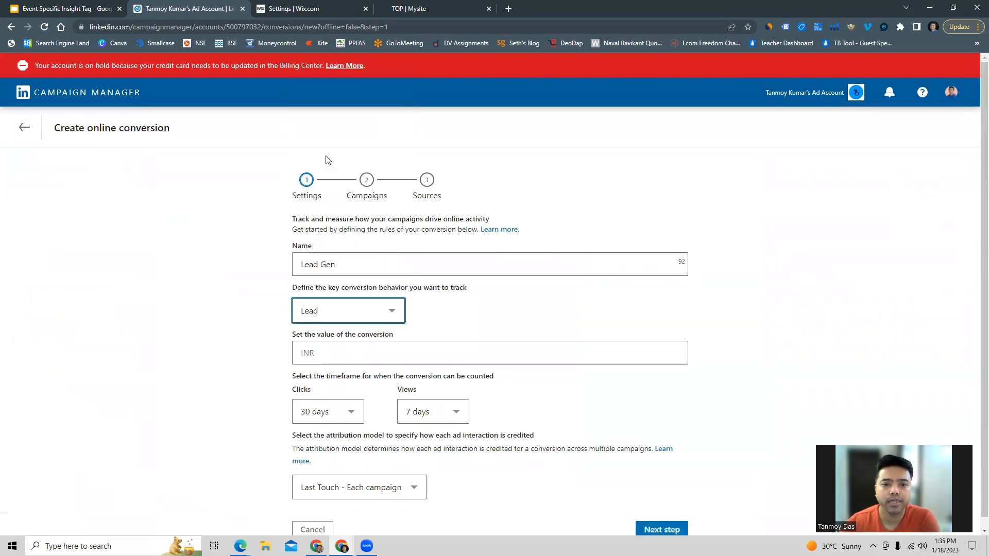
Step: Set the value of the conversion to 1000 INR
{"action": "left_click", "coordinate": [328, 355]}
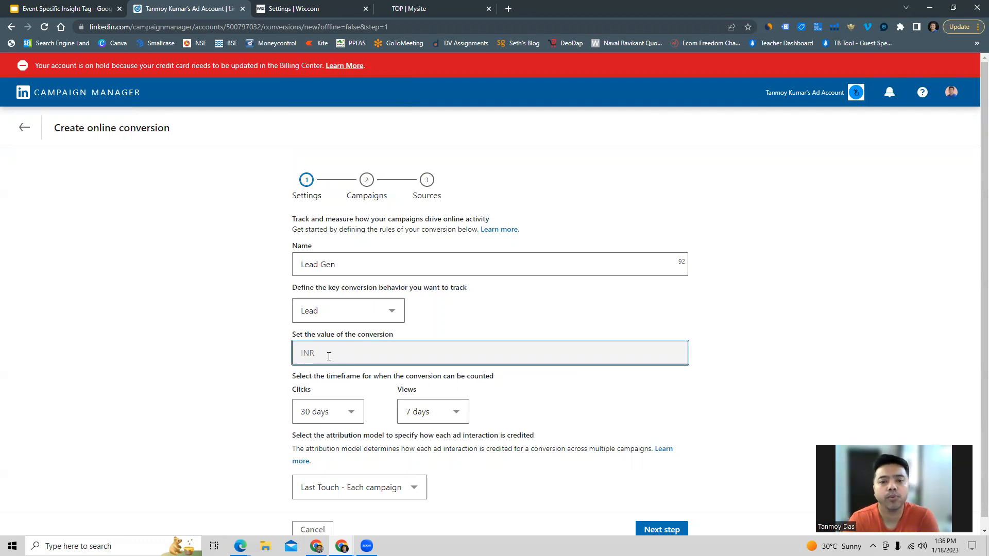
{"action": "type", "text": "1000"}
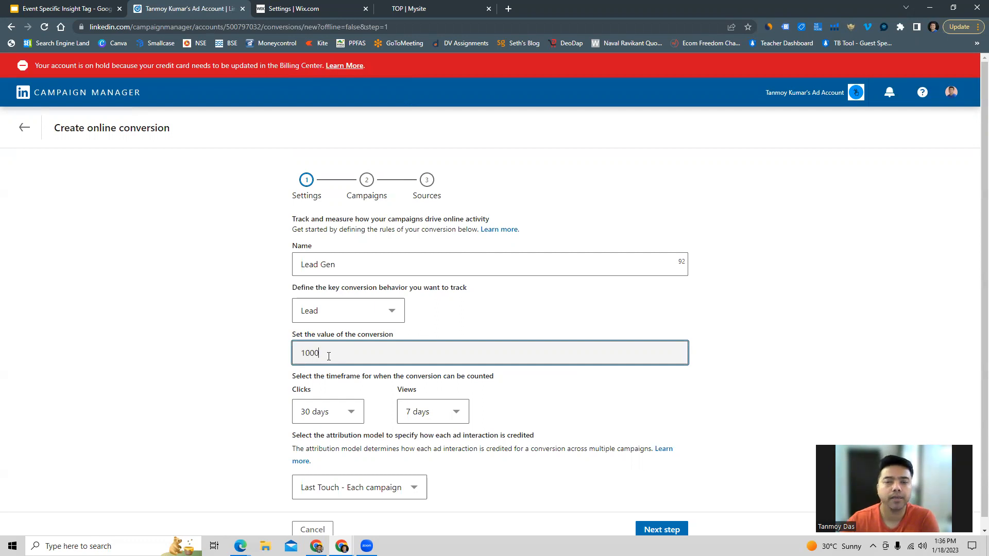
{"action": "left_click", "coordinate": [252, 401]}
Step: Review the click timeframe options, keeping 30 days, and select Last Touch - Each campaign as the attribution model
{"action": "scroll", "coordinate": [253, 401], "scroll_direction": "down", "scroll_amount": 1}
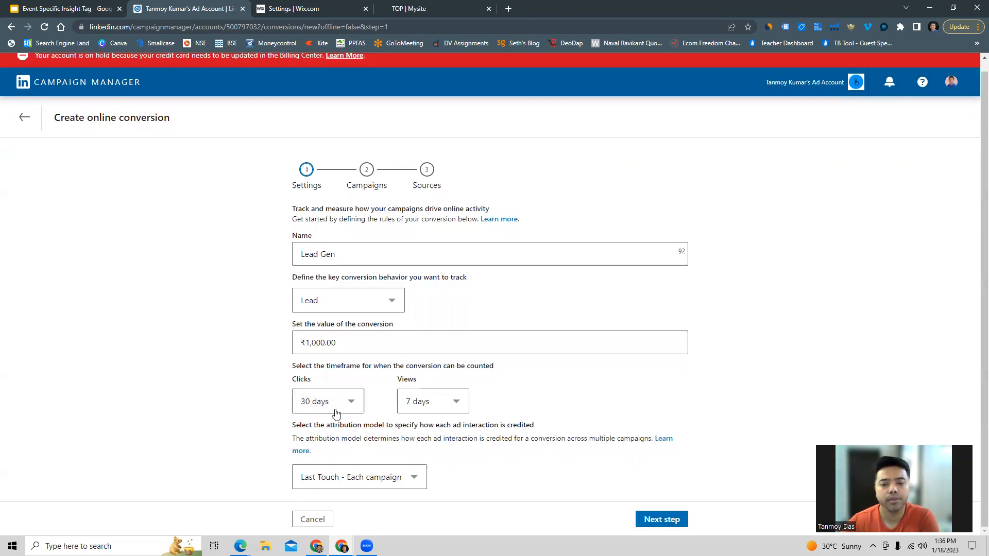
{"action": "left_click", "coordinate": [318, 412]}
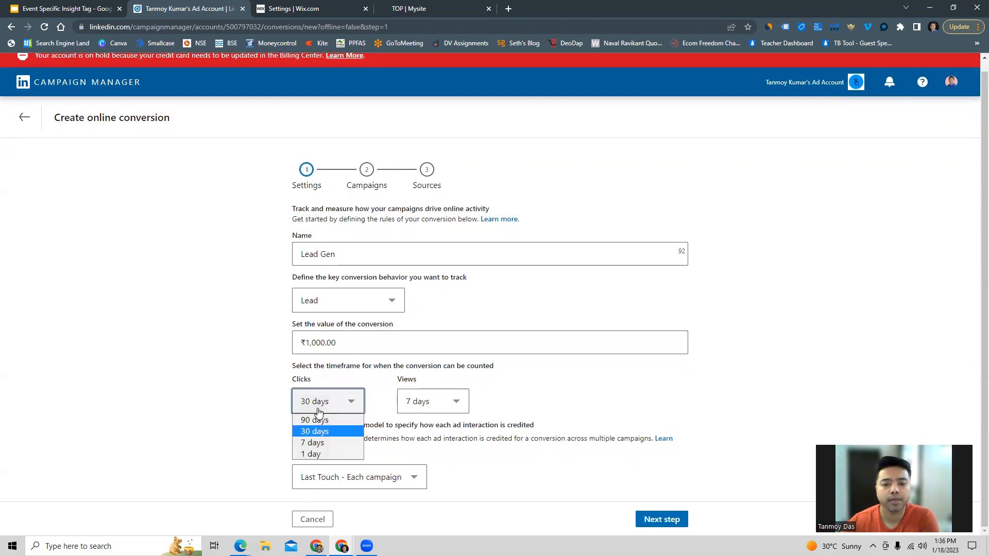
{"action": "left_click", "coordinate": [243, 407]}
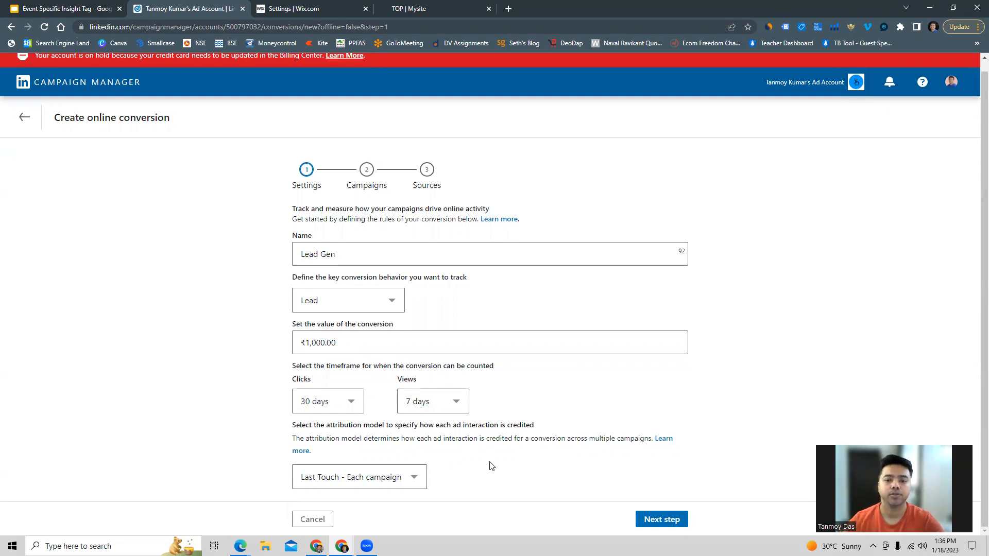
{"action": "left_click", "coordinate": [375, 476]}
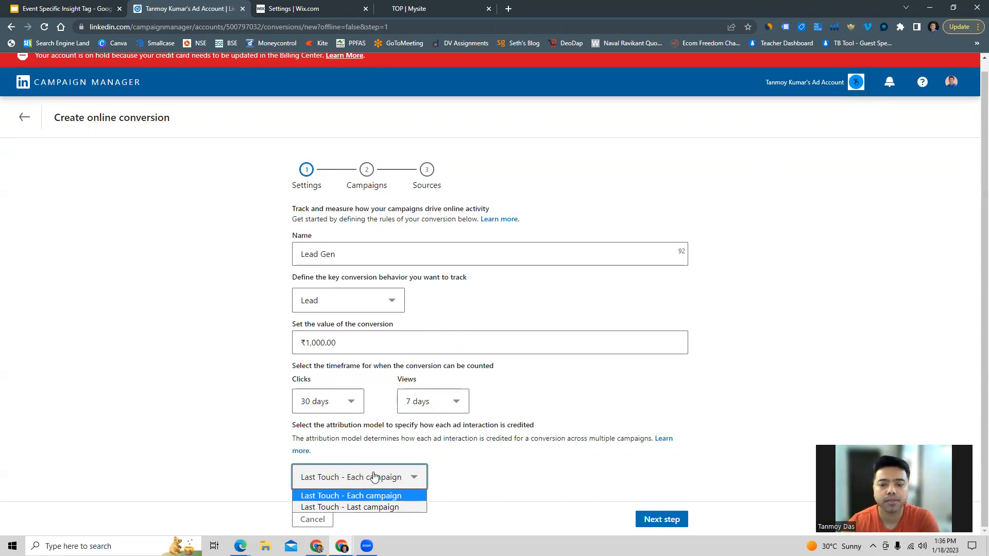
{"action": "left_click", "coordinate": [375, 495]}
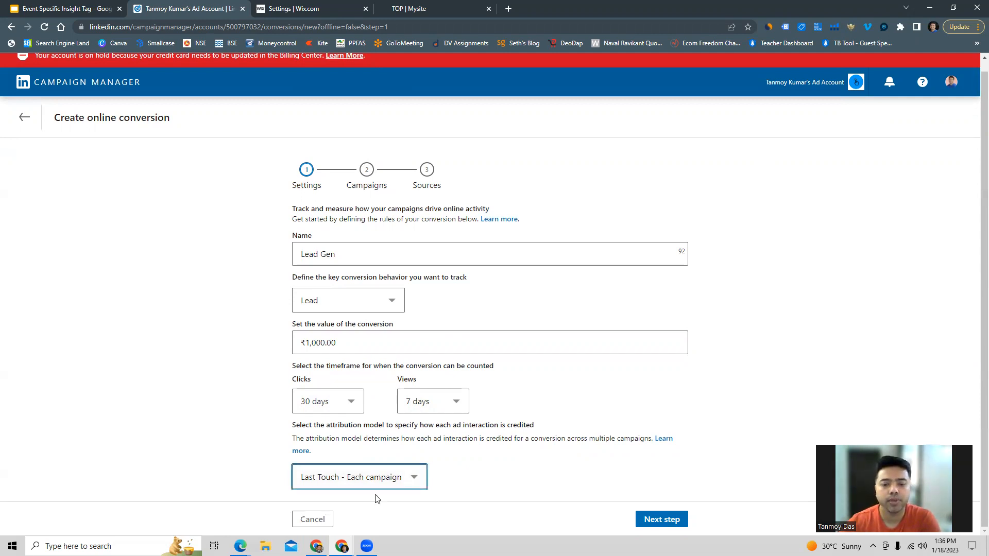
Step: Associate the conversion with Test Campaign, TestCampaignAug20 and the first Website visits - Jan 1, 2023 campaign, and continue to the Sources stage
{"action": "left_click", "coordinate": [664, 519]}
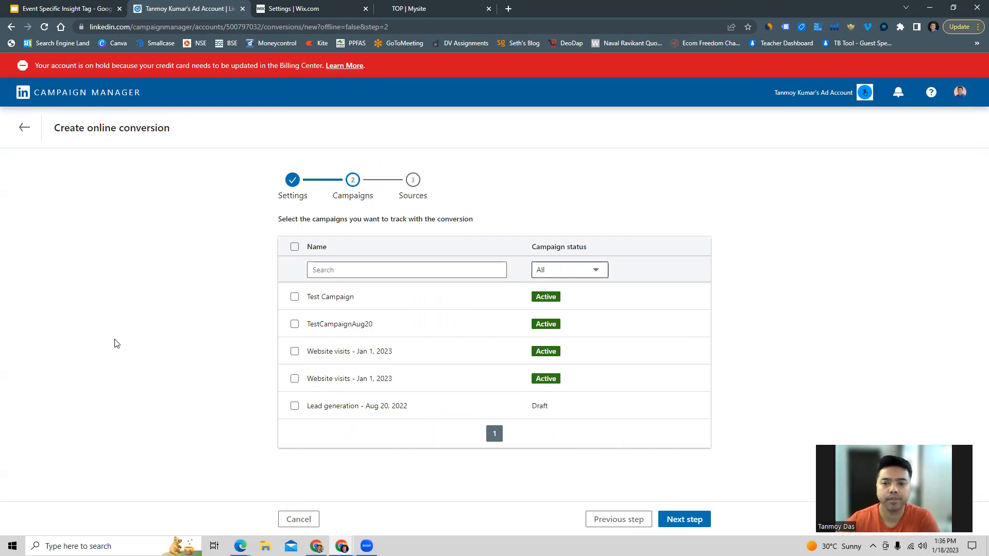
{"action": "left_click", "coordinate": [294, 247]}
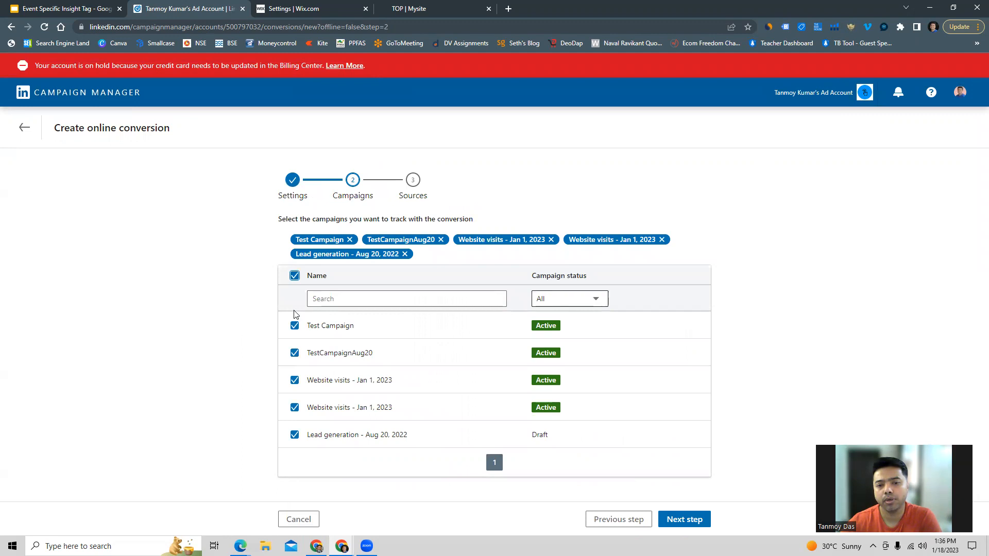
{"action": "left_click", "coordinate": [294, 277]}
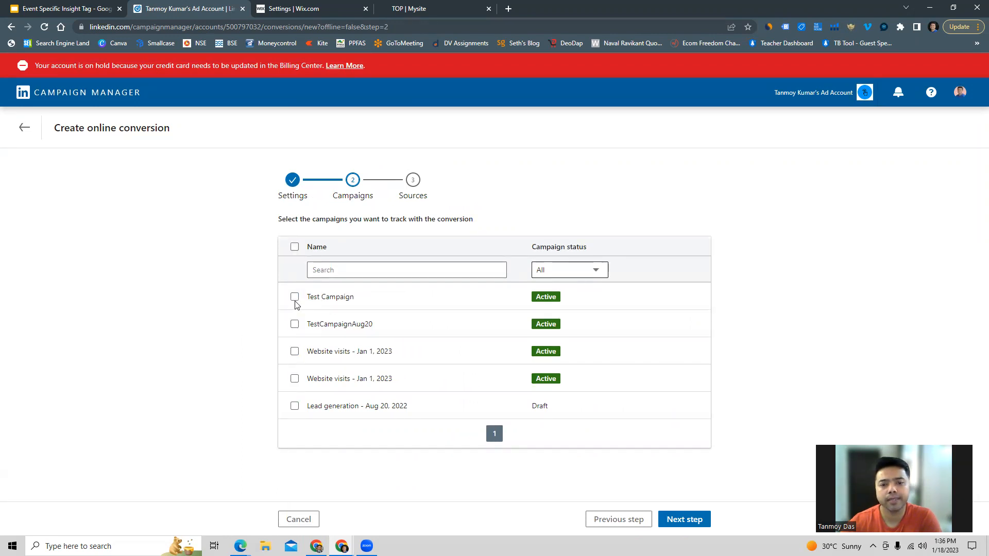
{"action": "left_click", "coordinate": [295, 296]}
{"action": "left_click", "coordinate": [295, 339]}
{"action": "left_click", "coordinate": [294, 366]}
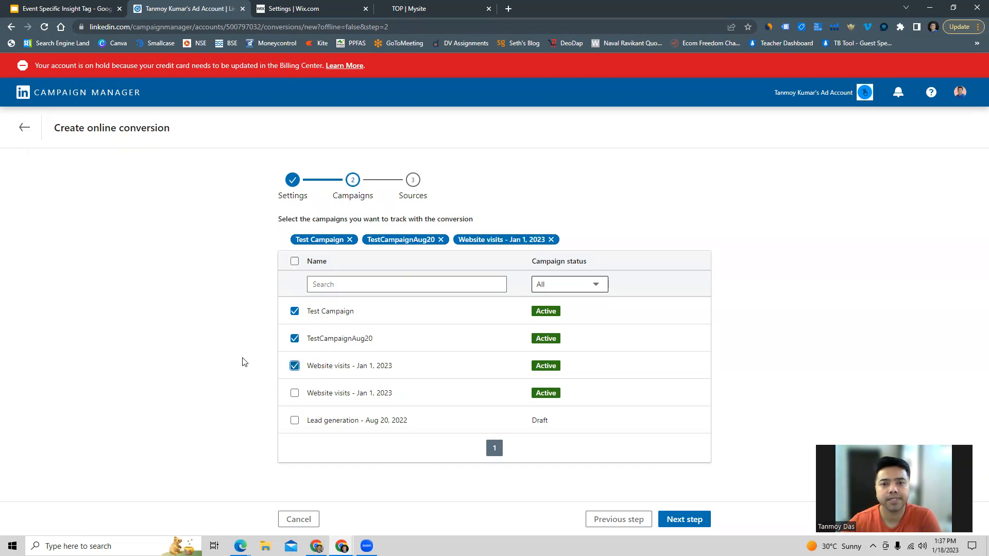
{"action": "left_click", "coordinate": [684, 520]}
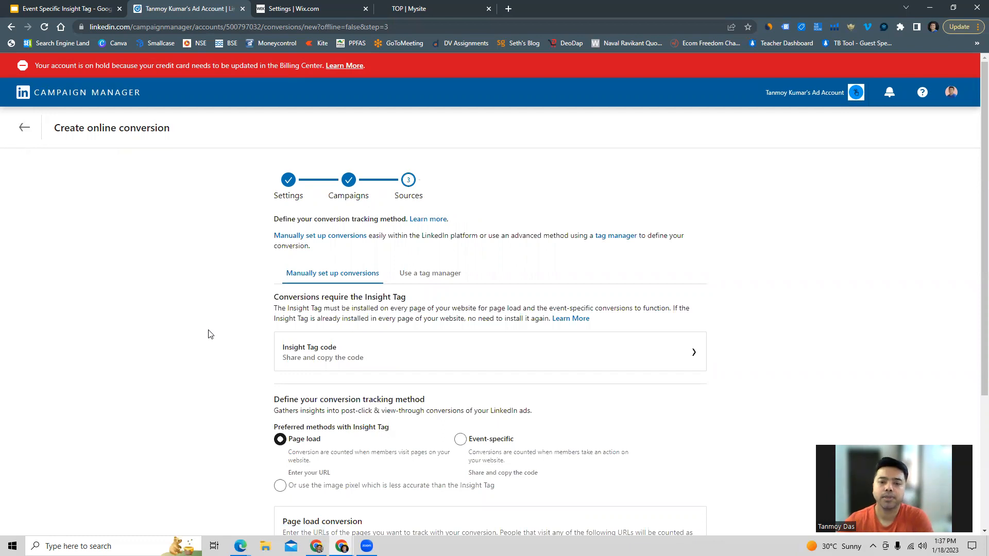
Step: Choose Event-specific as the conversion tracking method for the manually set up conversion
{"action": "scroll", "coordinate": [209, 334], "scroll_direction": "down", "scroll_amount": 4}
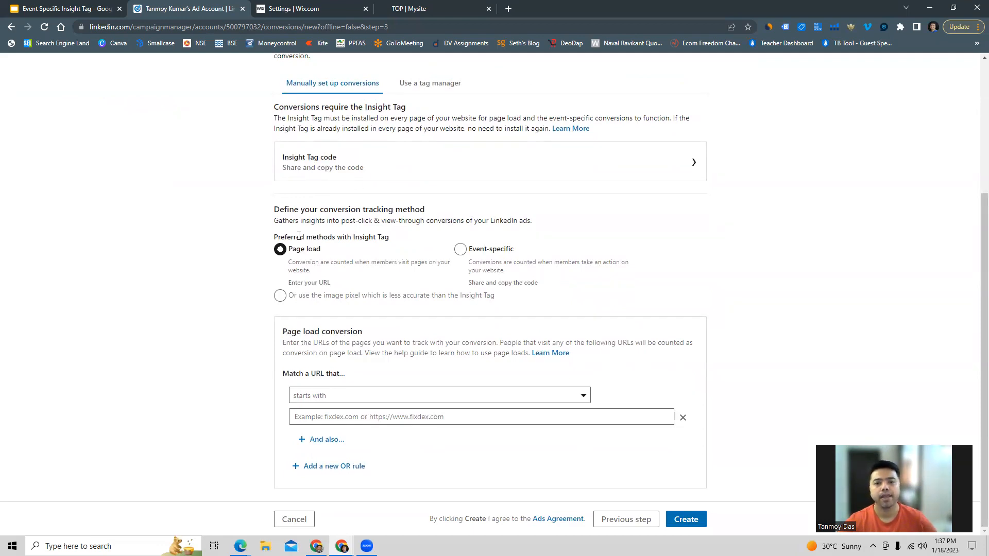
{"action": "left_click", "coordinate": [461, 249]}
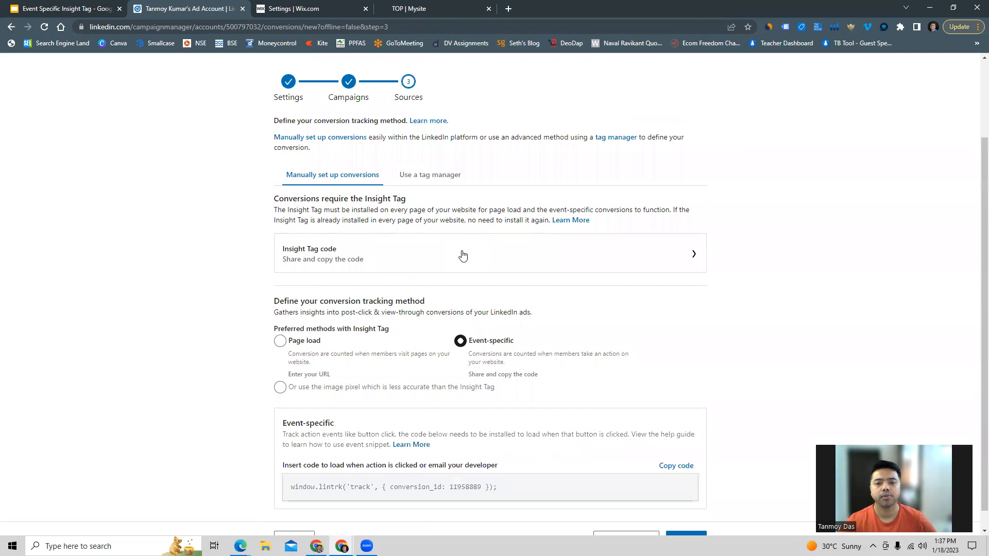
{"action": "left_click_drag", "start_coordinate": [472, 343], "coordinate": [521, 346]}
{"action": "left_click", "coordinate": [535, 342]}
{"action": "scroll", "coordinate": [215, 323], "scroll_direction": "down", "scroll_amount": 1}
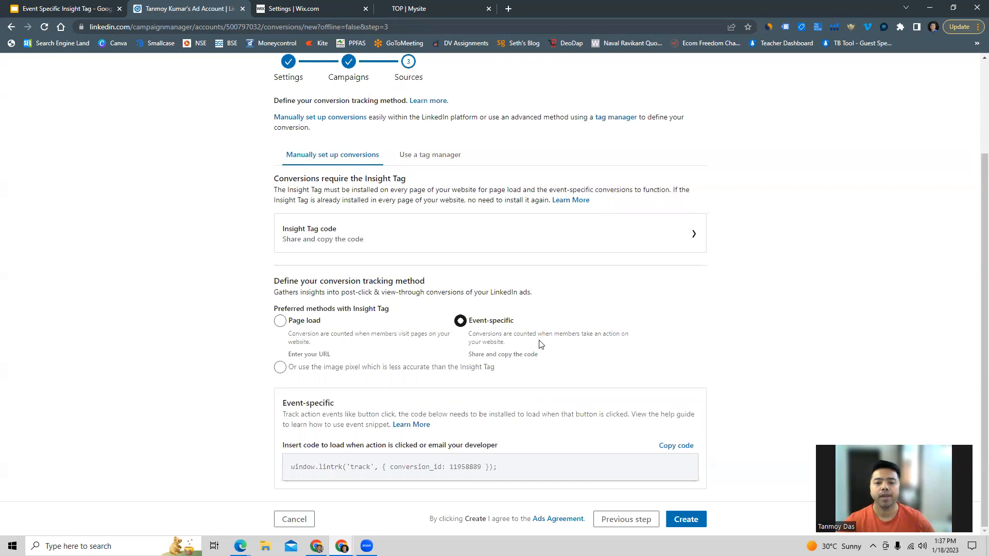
Step: Copy the event-specific tracking code that loads when the action is clicked
{"action": "left_click_drag", "start_coordinate": [291, 466], "coordinate": [505, 481]}
{"action": "left_click", "coordinate": [505, 472]}
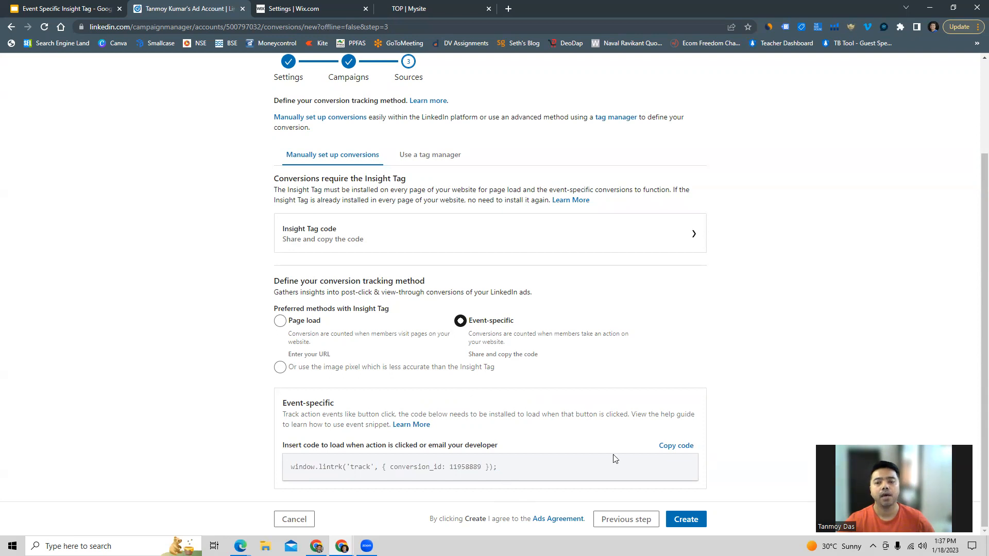
{"action": "left_click", "coordinate": [676, 446]}
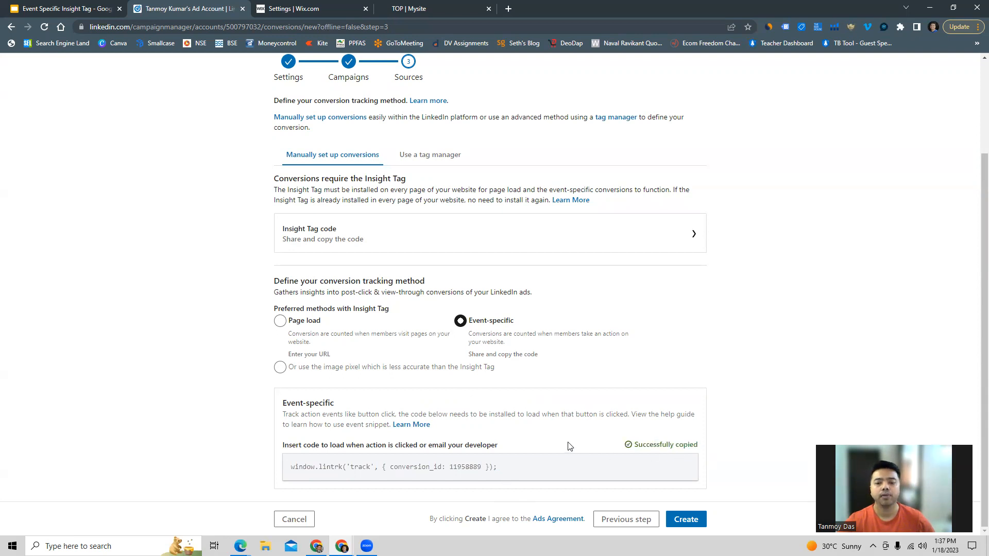